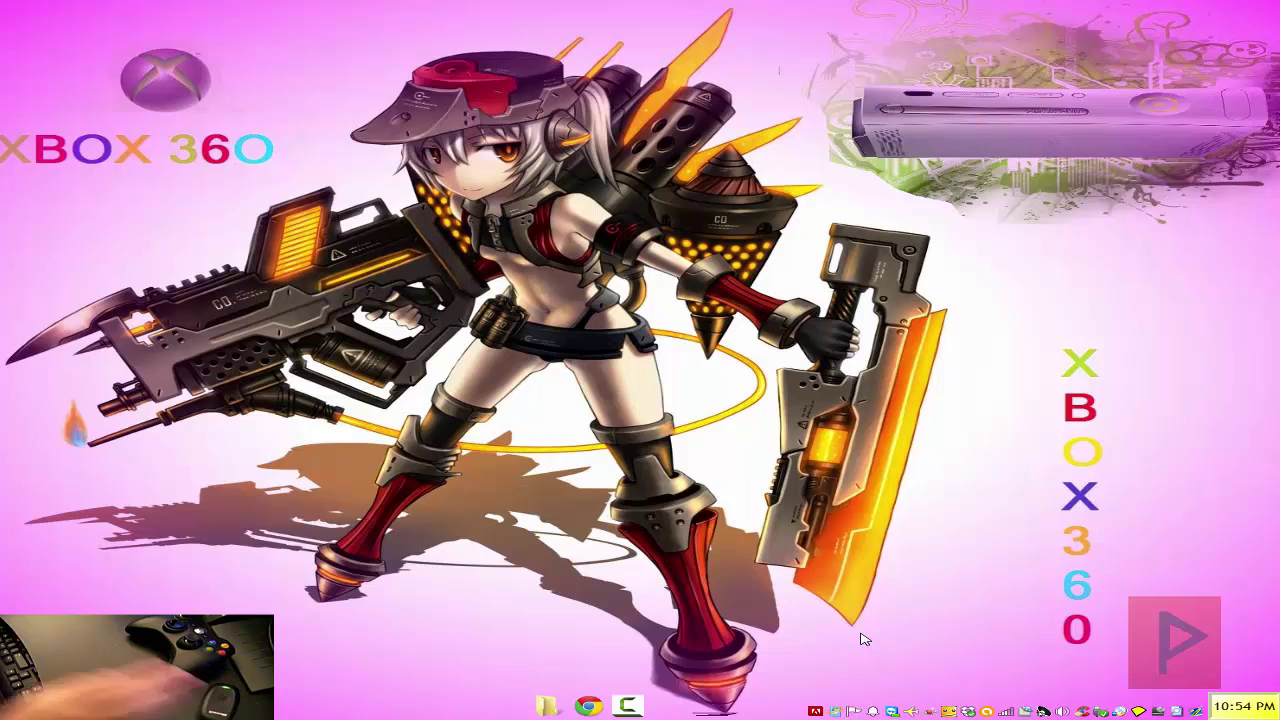
# Step: Review the operating system options on the Xbox 360 Controller for Windows download page in Chrome, keeping Windows 7 (64-bit only), and minimize the browser
pyautogui.click(591, 708)
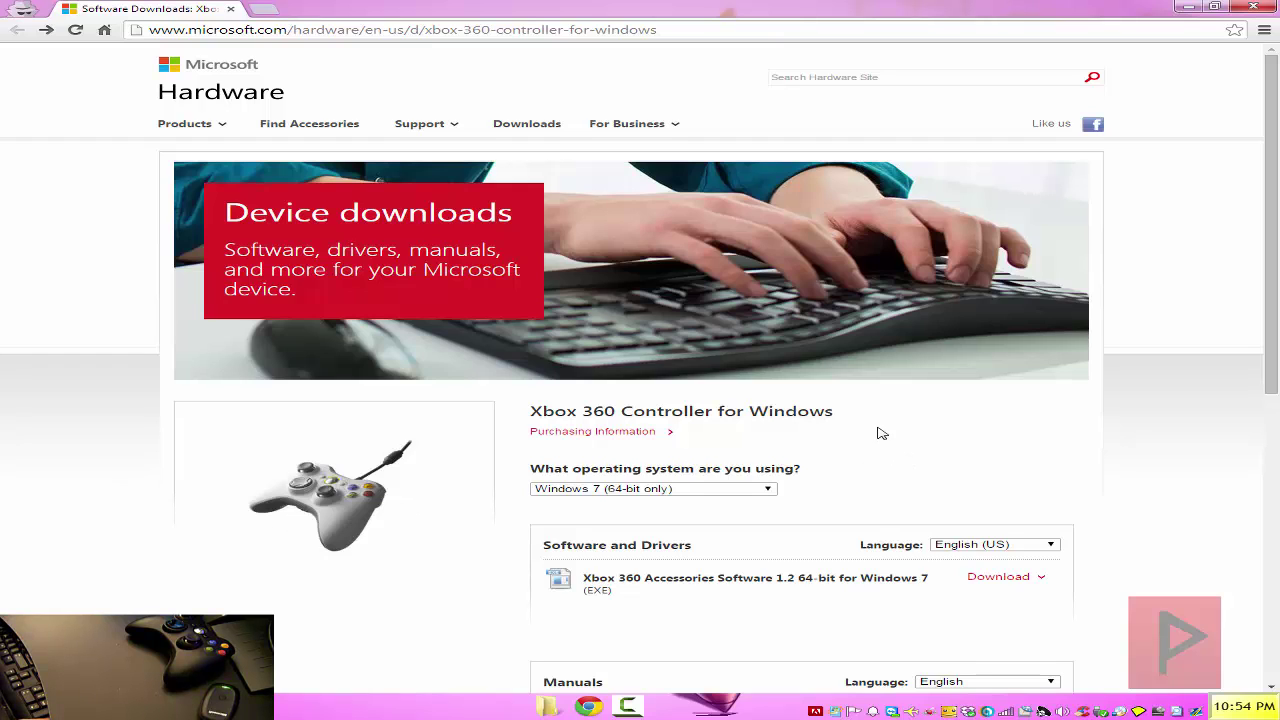
pyautogui.scroll(-1, 877, 432)
pyautogui.click(766, 420)
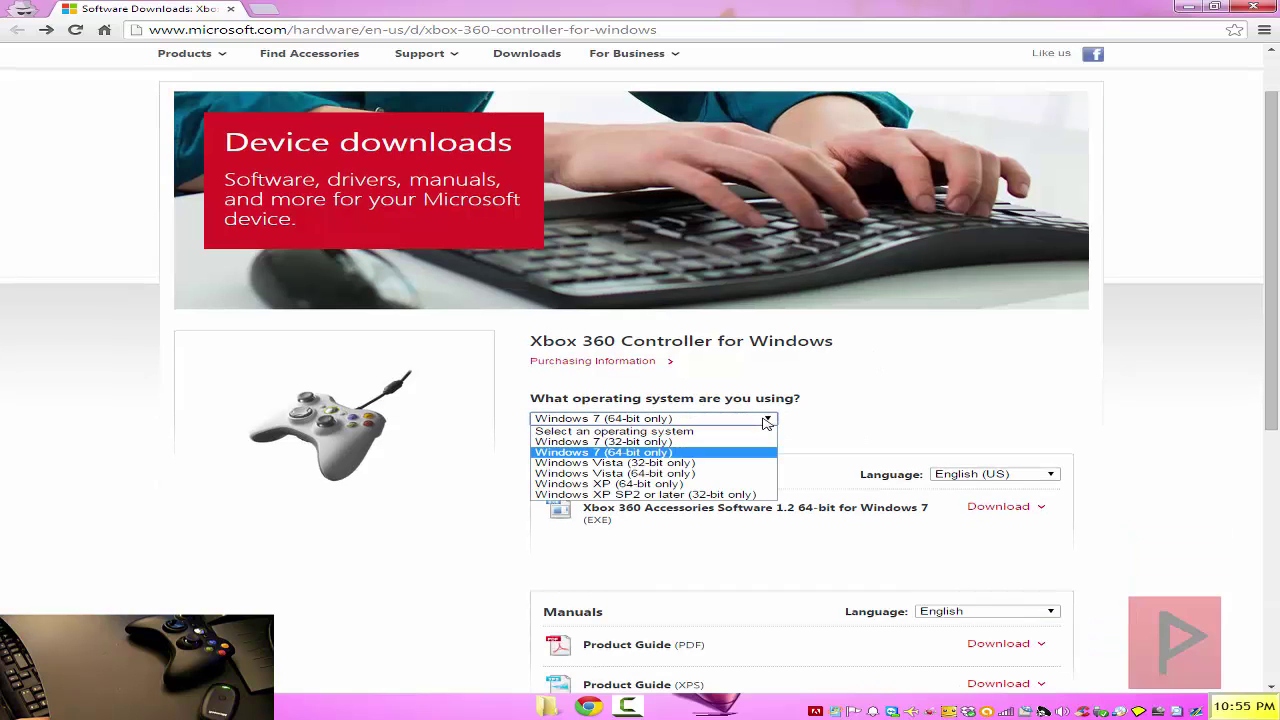
pyautogui.click(766, 422)
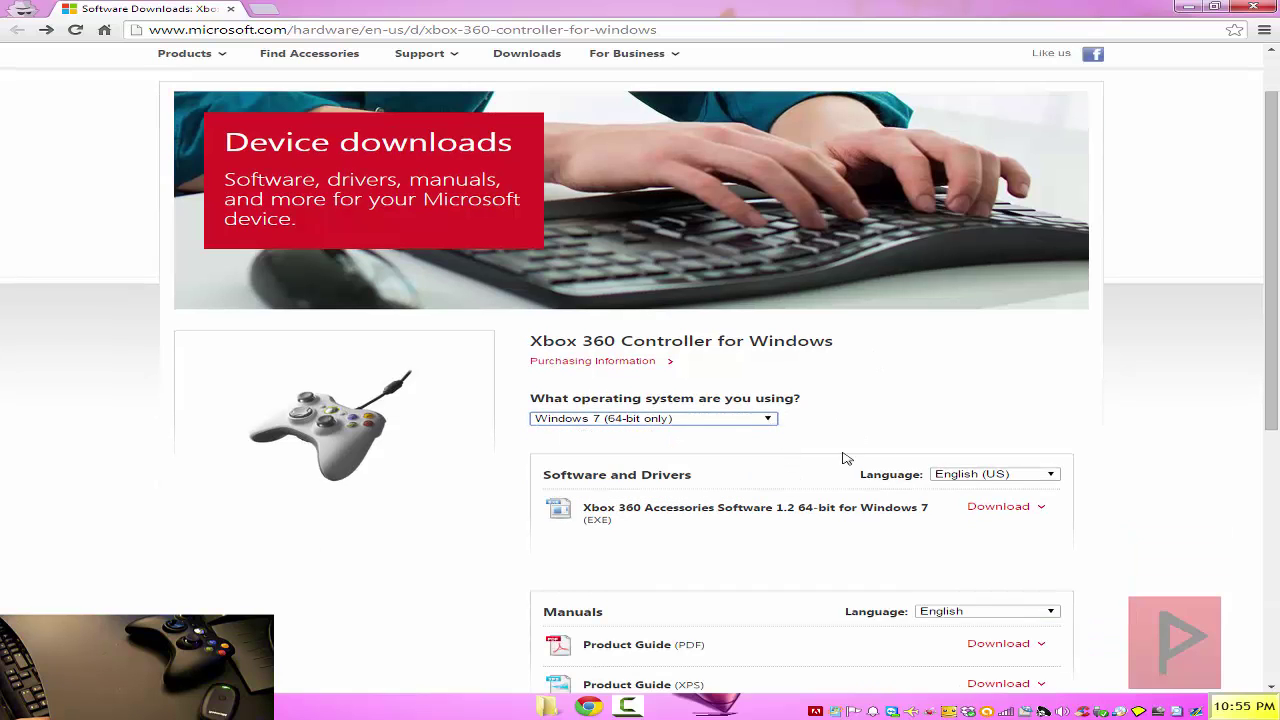
pyautogui.click(766, 421)
pyautogui.click(766, 422)
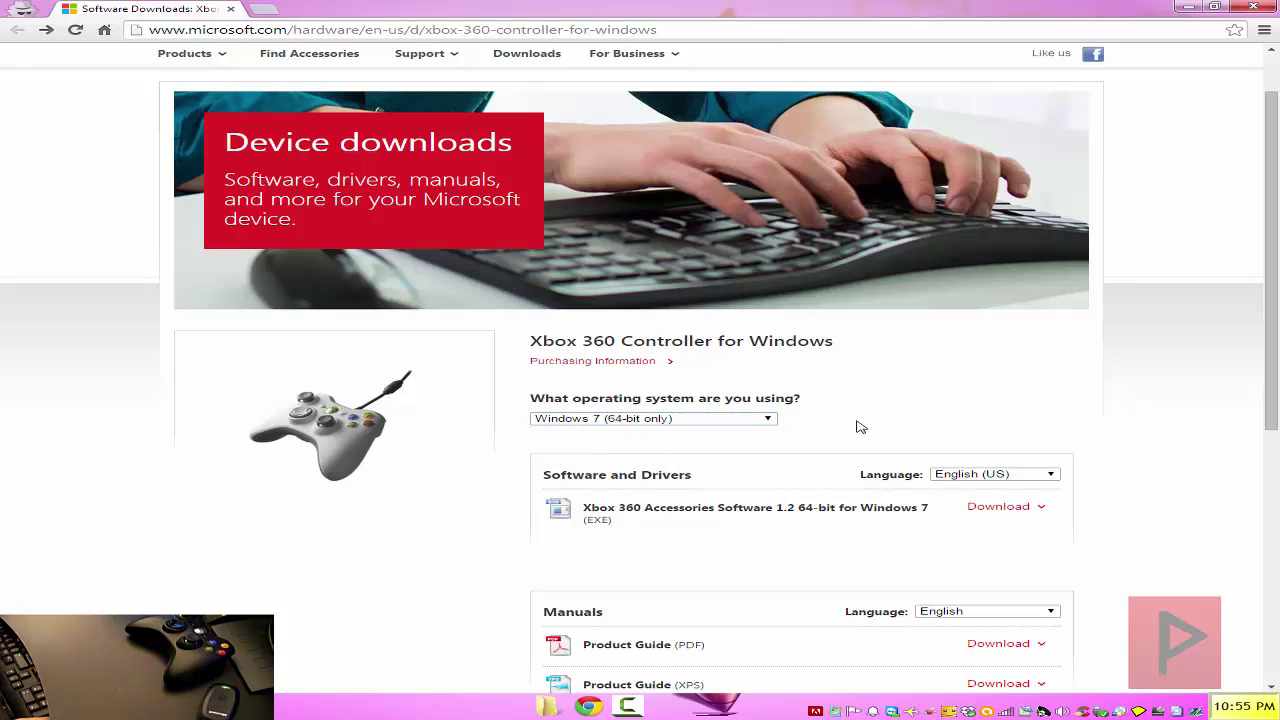
pyautogui.click(1187, 7)
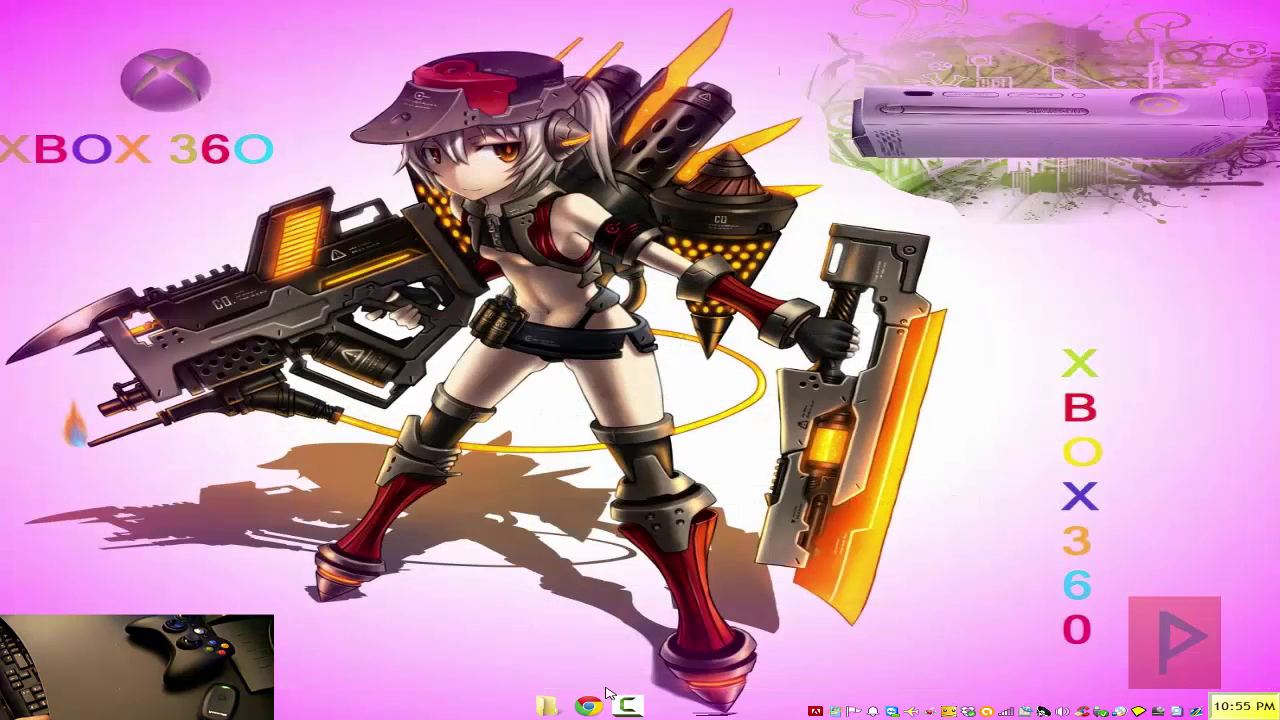
# Step: Run the Xbox360_64Eng.exe installer from the temp folder on drive F and allow it past the security warning
pyautogui.click(556, 706)
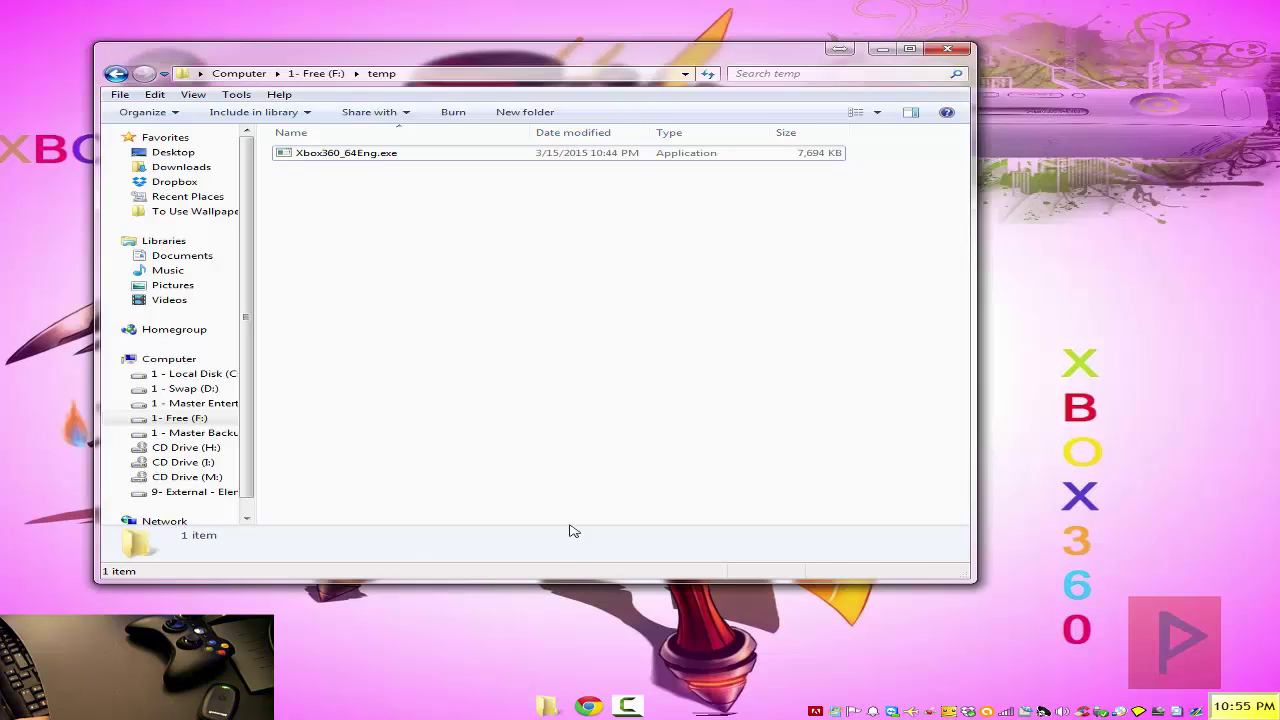
pyautogui.doubleClick(361, 158)
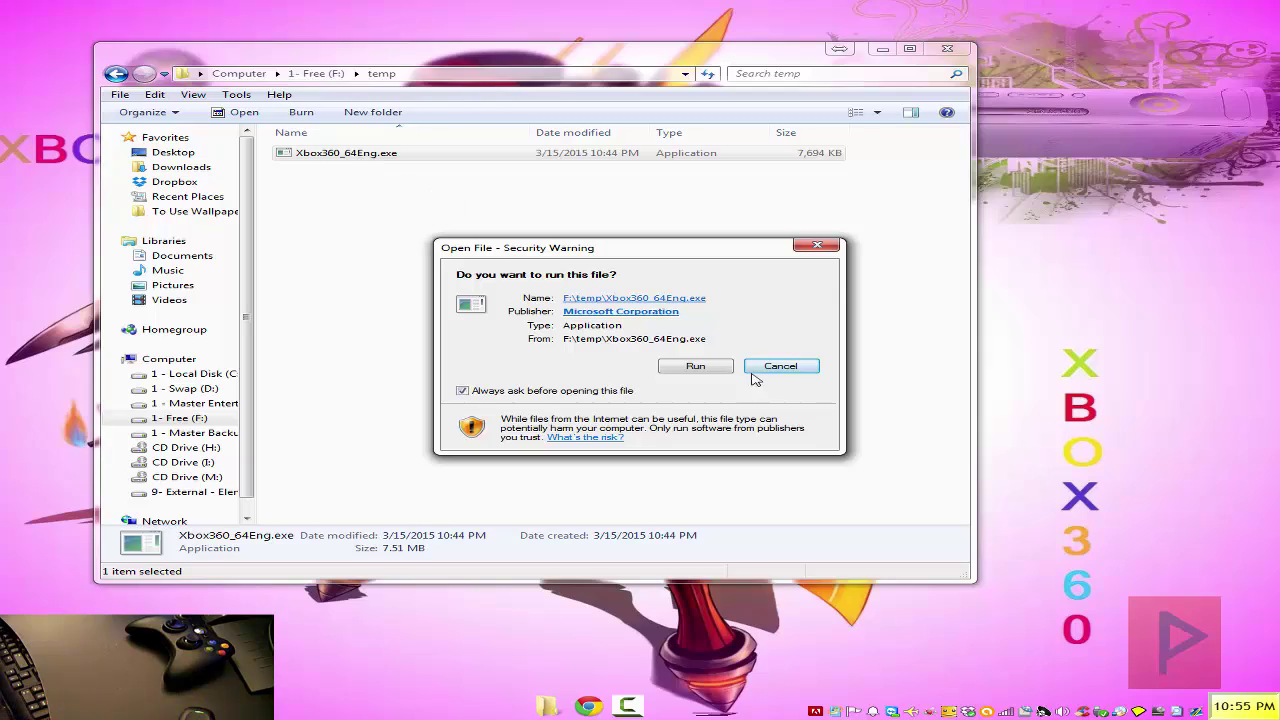
pyautogui.click(704, 365)
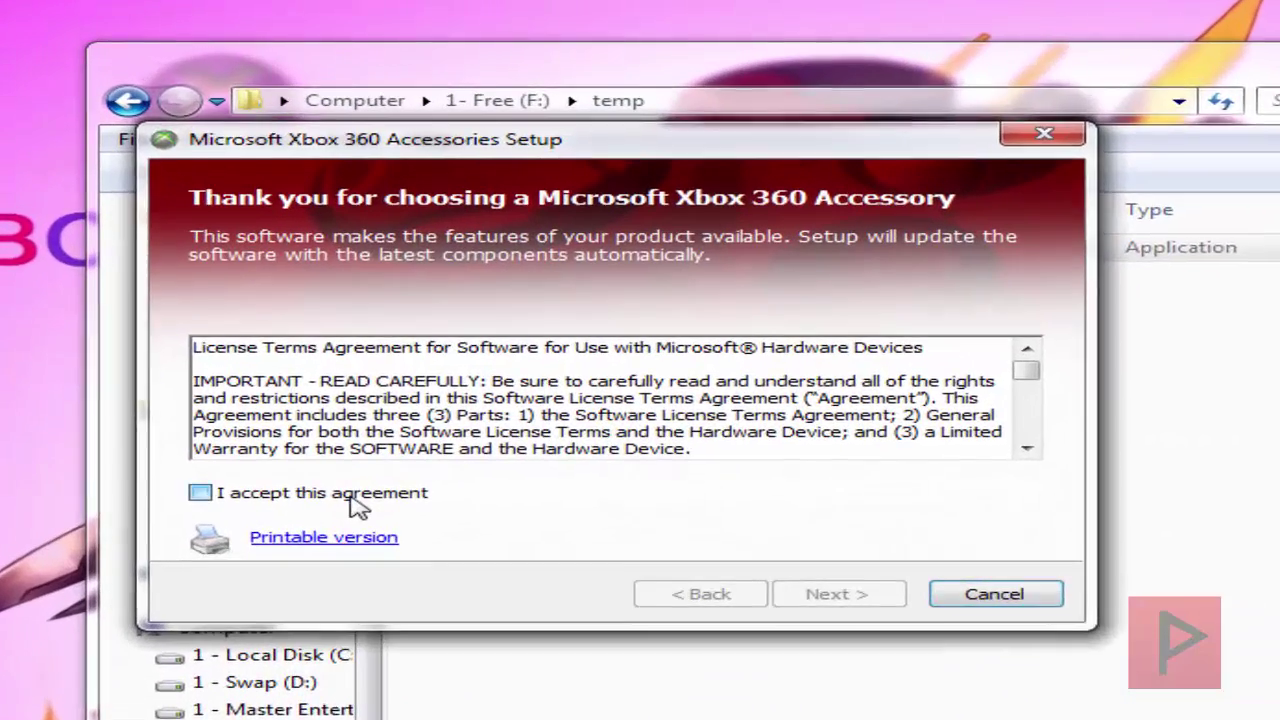
# Step: Accept the license agreement and install the Microsoft Xbox 360 Accessories software through to completion
pyautogui.click(163, 278)
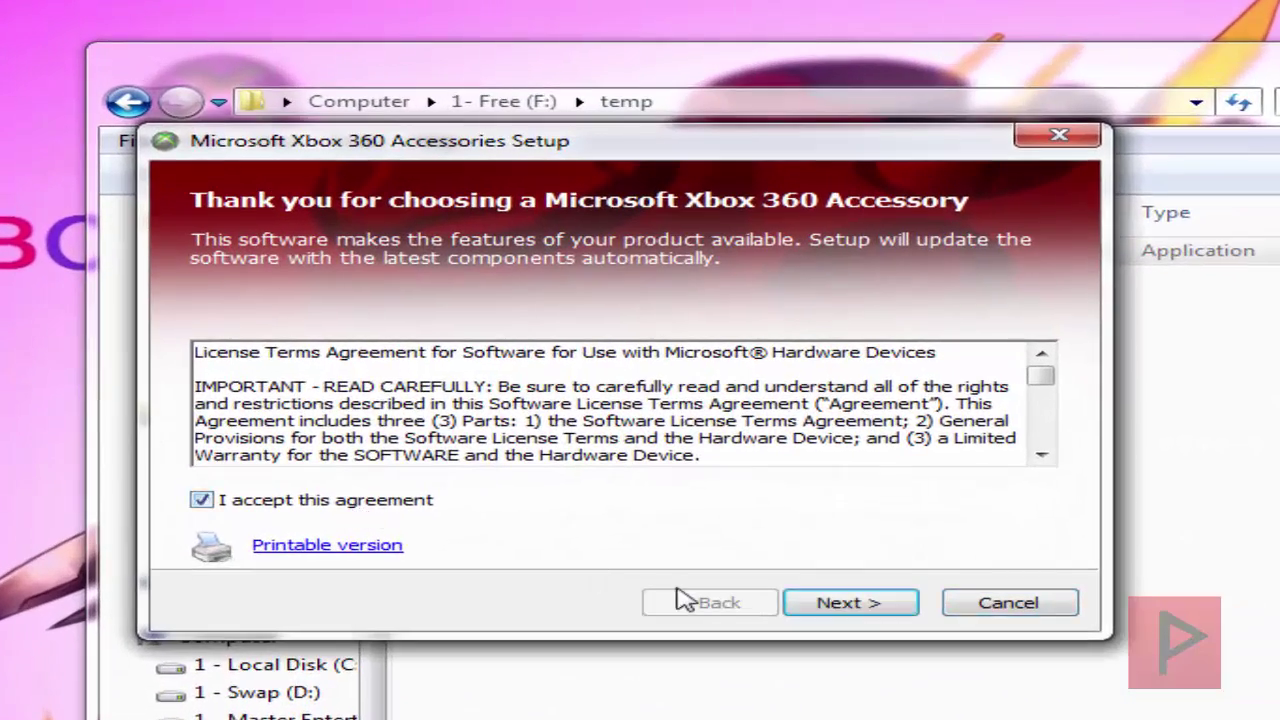
pyautogui.click(870, 605)
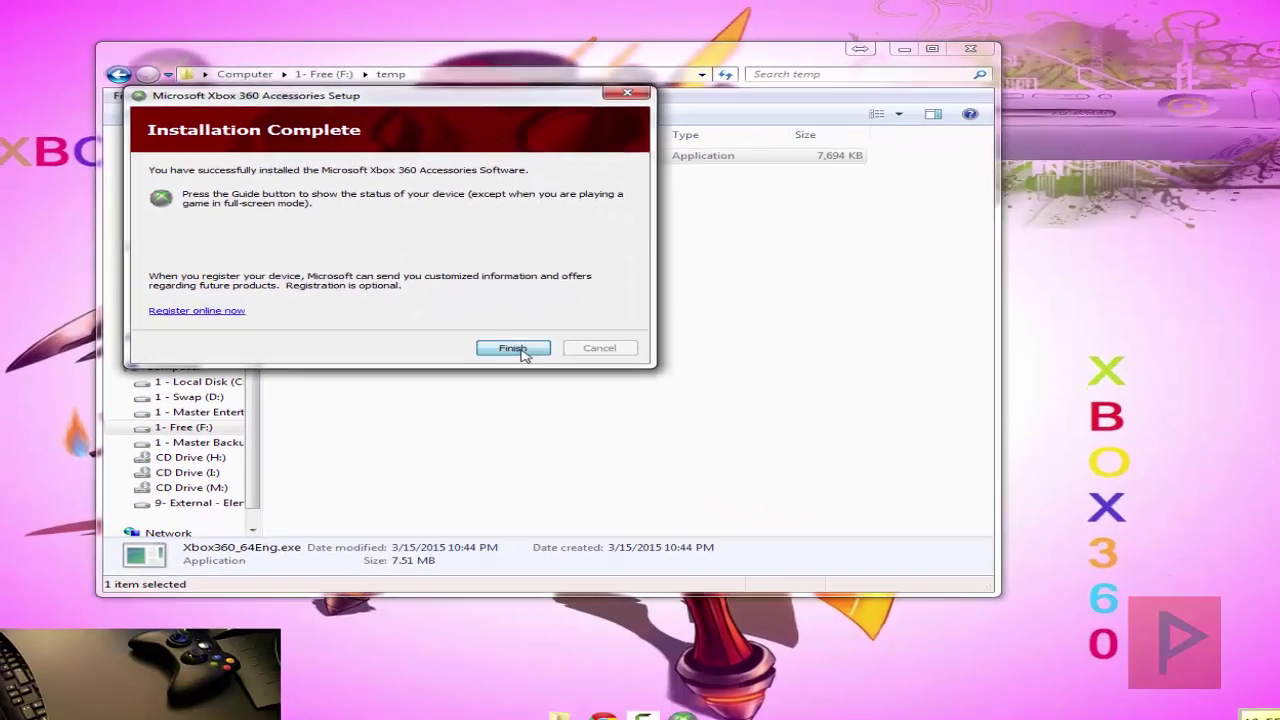
pyautogui.click(849, 602)
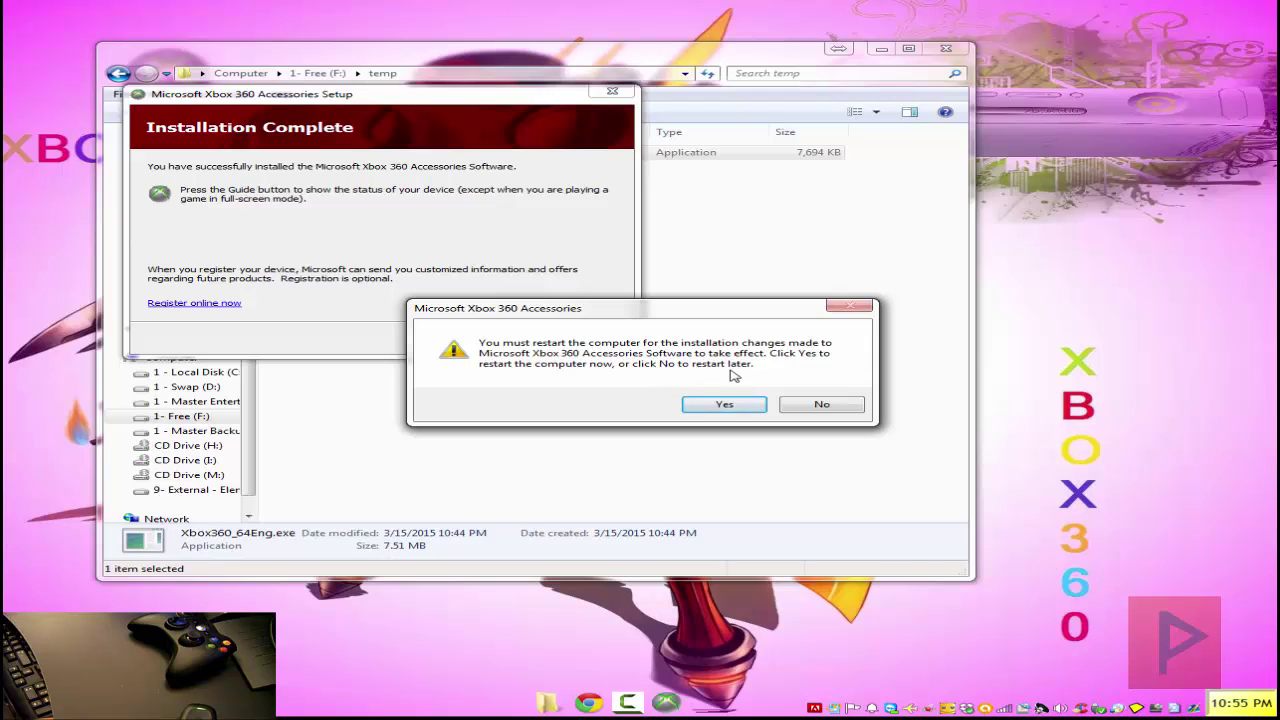
# Step: Decline restarting the computer, and close the Xbox 360 Accessories setup and the temp folder window
pyautogui.click(823, 404)
pyautogui.click(525, 340)
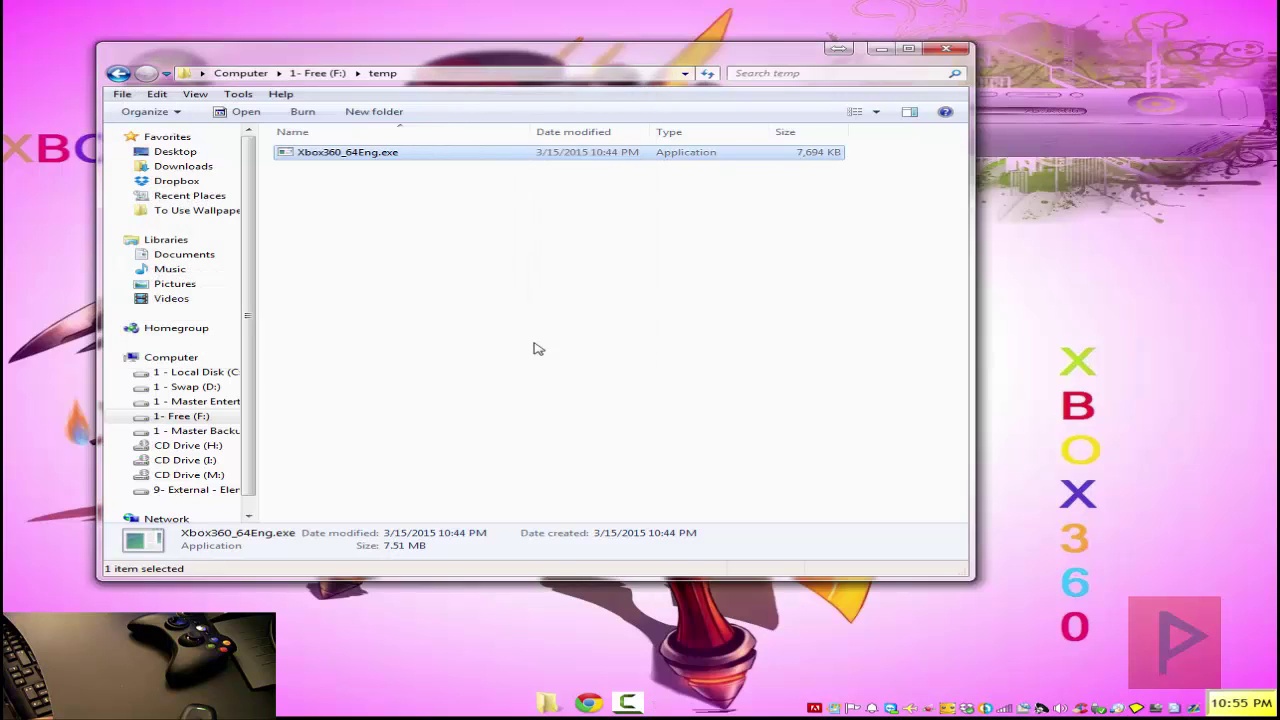
pyautogui.click(640, 337)
pyautogui.click(943, 49)
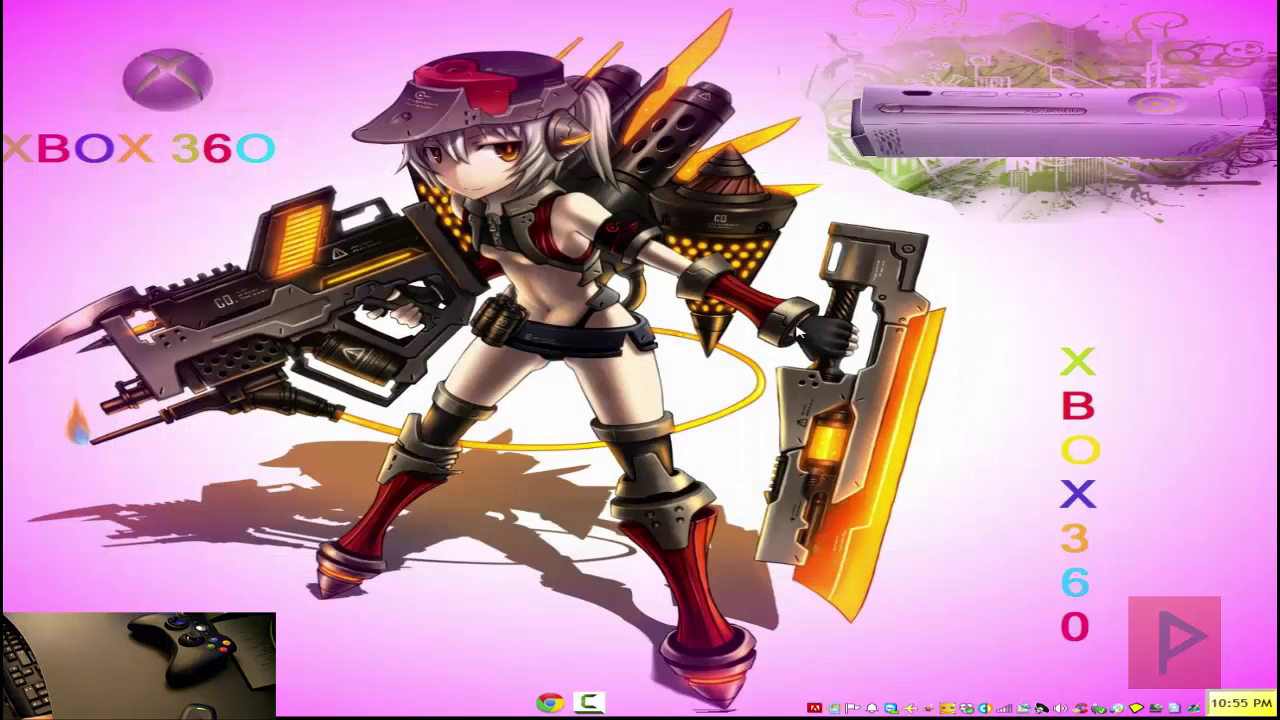
# Step: Find the Game Controllers settings through the application launcher by searching for "game" and open them
pyautogui.hotkey('alt', 'space')
pyautogui.write('cont')
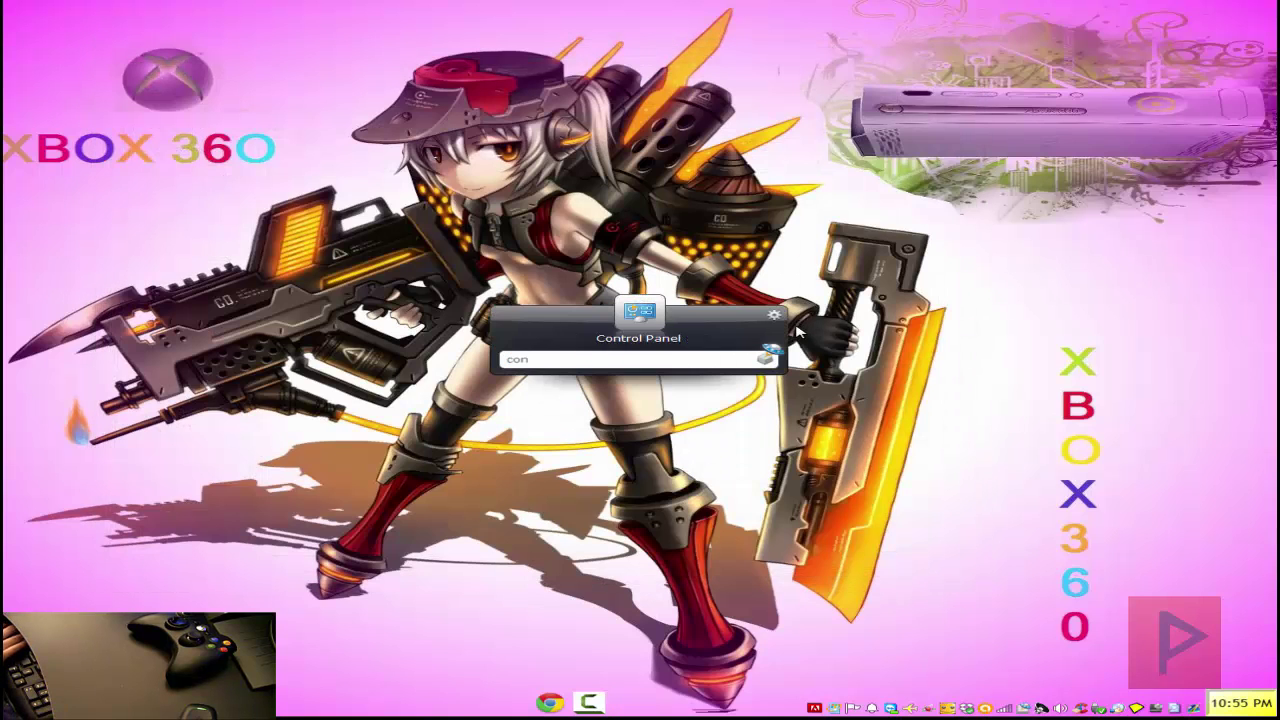
pyautogui.press('BackSpace')
pyautogui.press('BackSpace')
pyautogui.press('BackSpace')
pyautogui.press('BackSpace')
pyautogui.write('game')
pyautogui.press('Return')
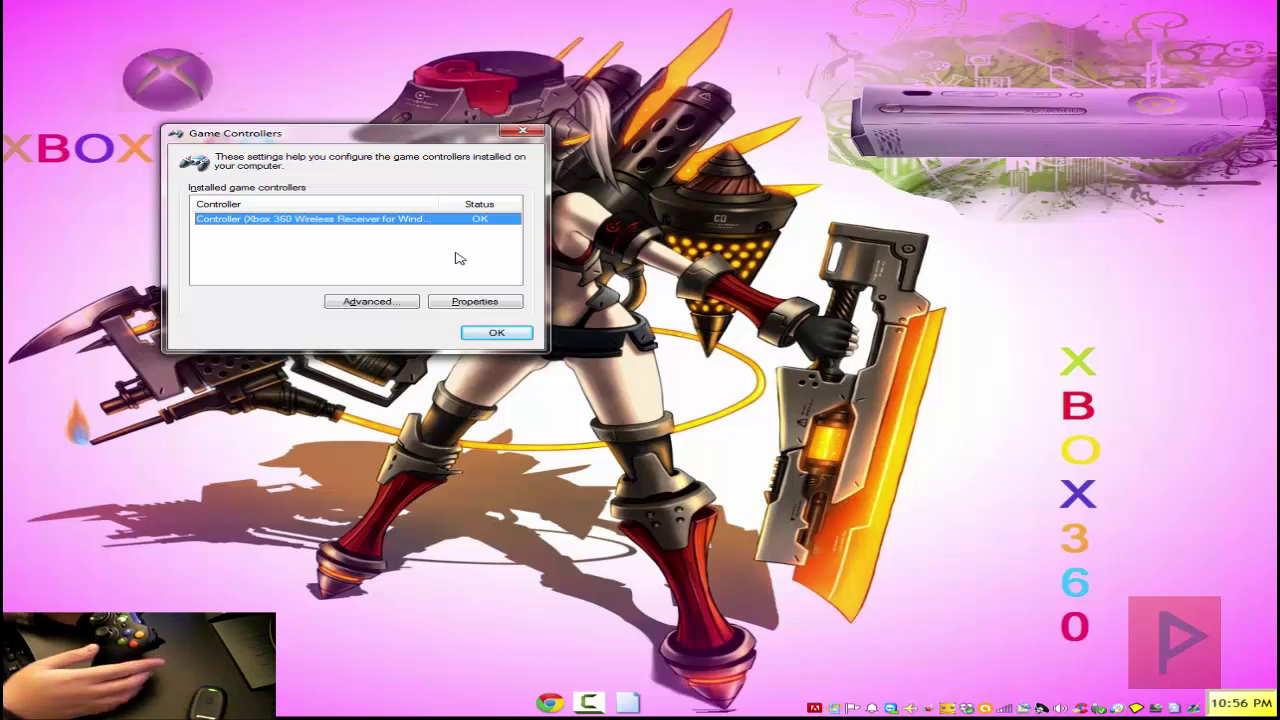
# Step: Test the axes and buttons of both Xbox 360 wireless controllers in turn from their properties, and close the Game Controllers settings
pyautogui.click(492, 304)
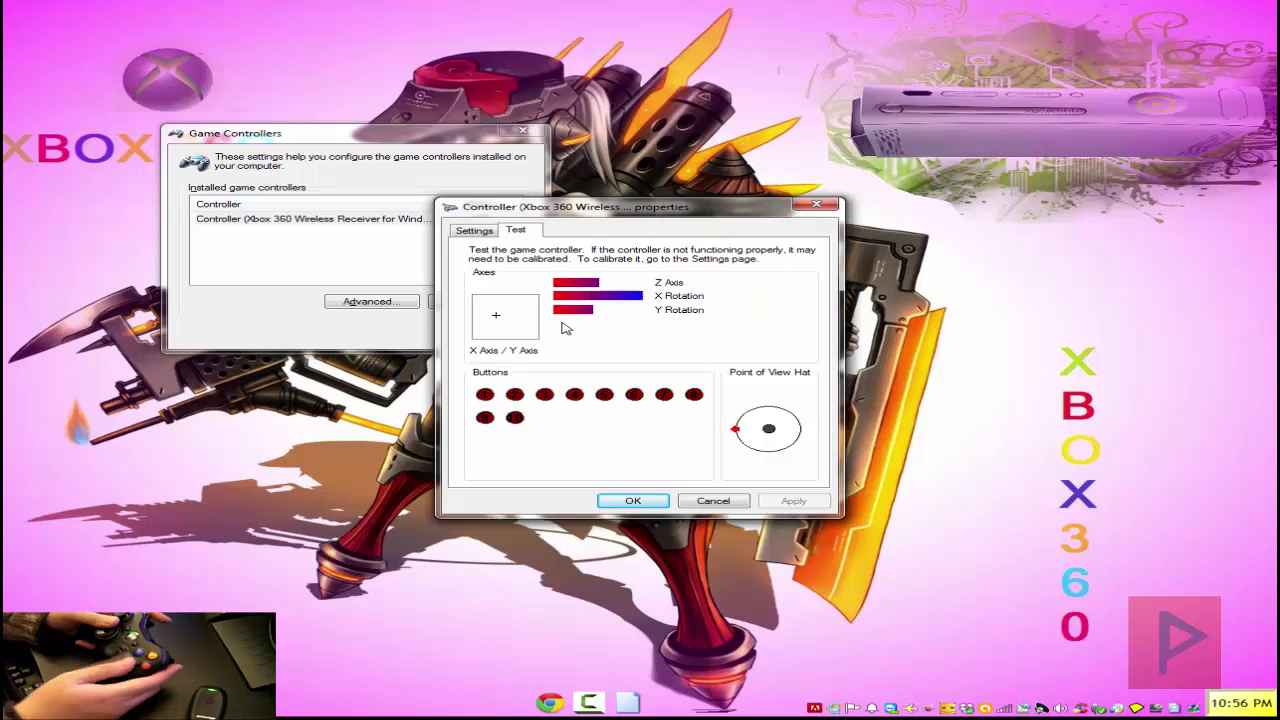
pyautogui.click(656, 500)
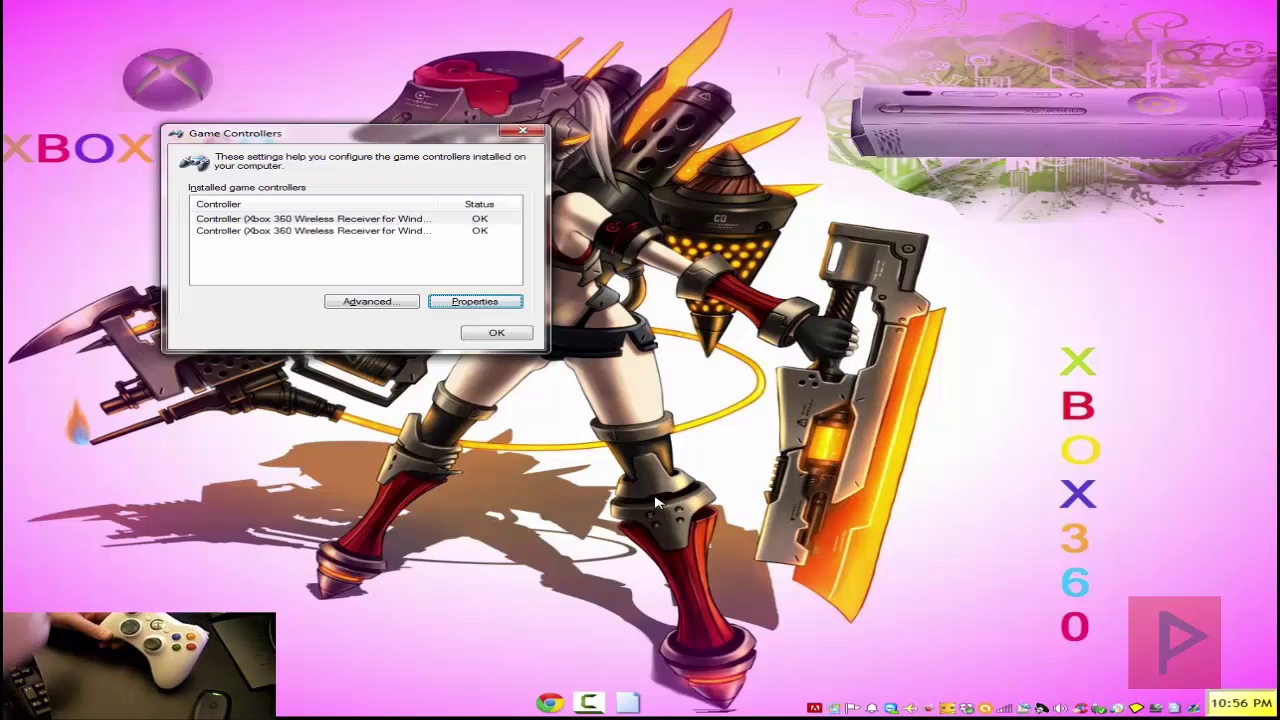
pyautogui.click(330, 232)
pyautogui.click(495, 303)
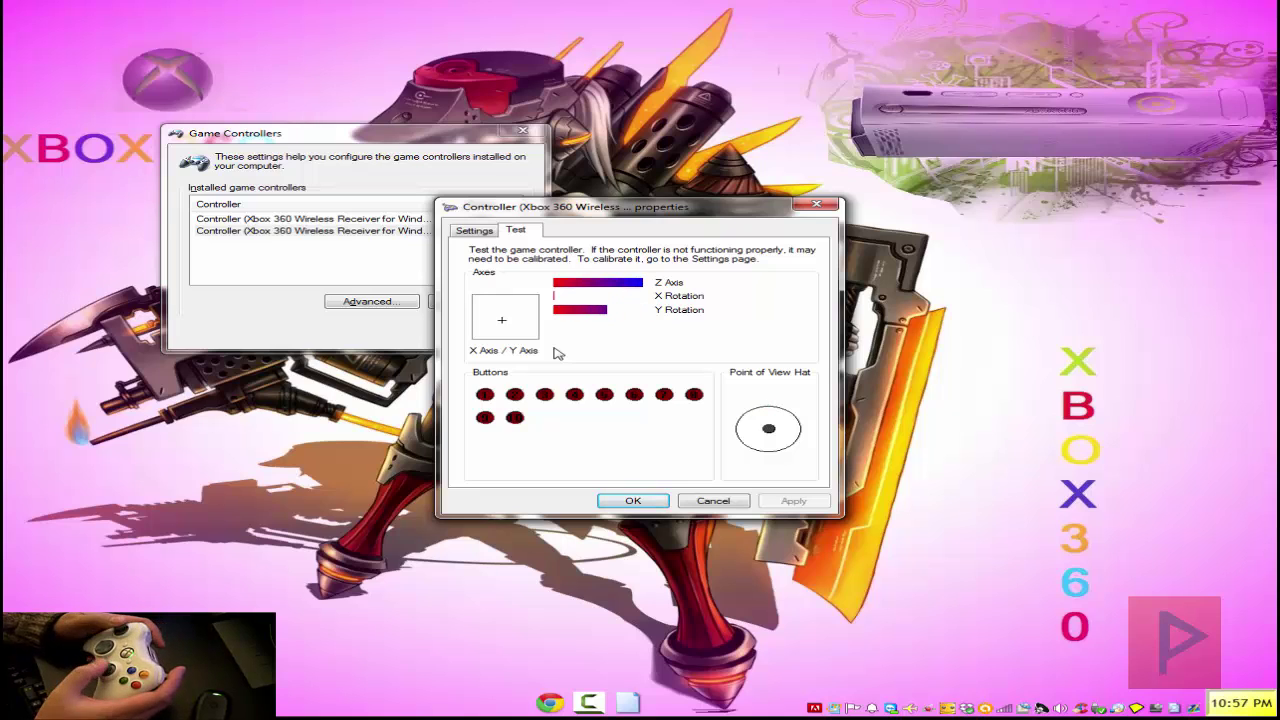
pyautogui.click(658, 502)
pyautogui.click(497, 333)
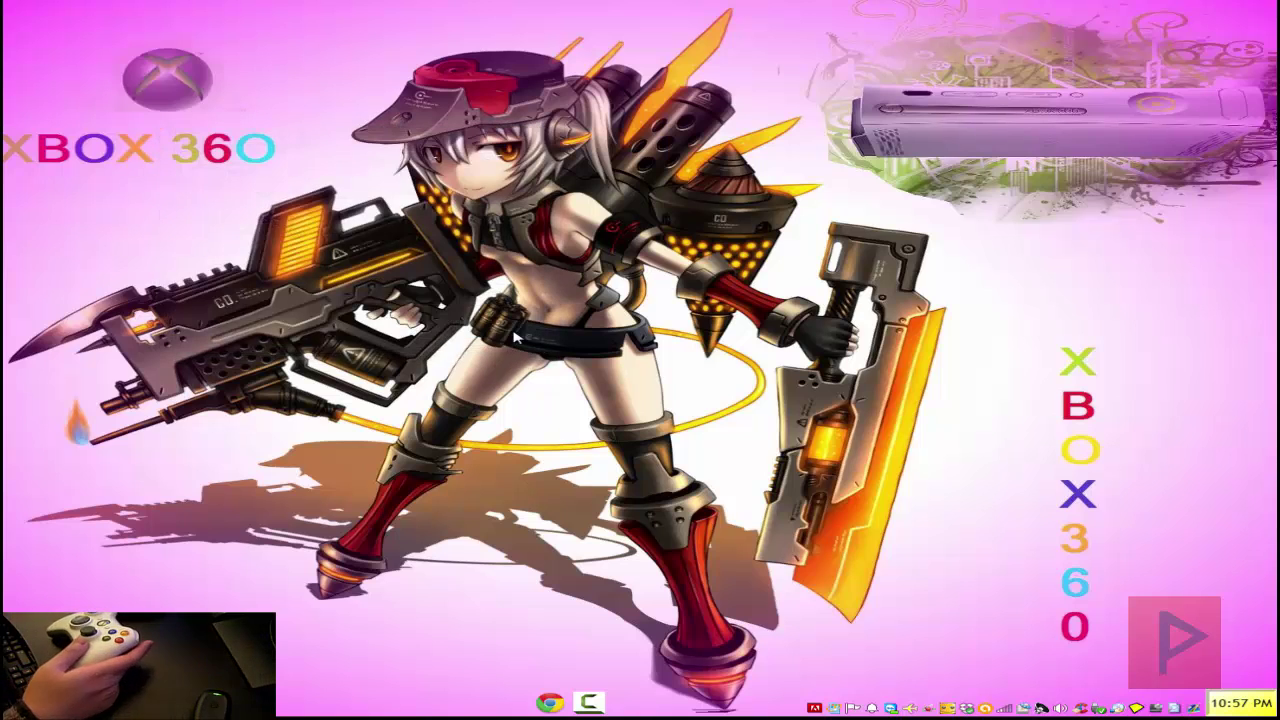